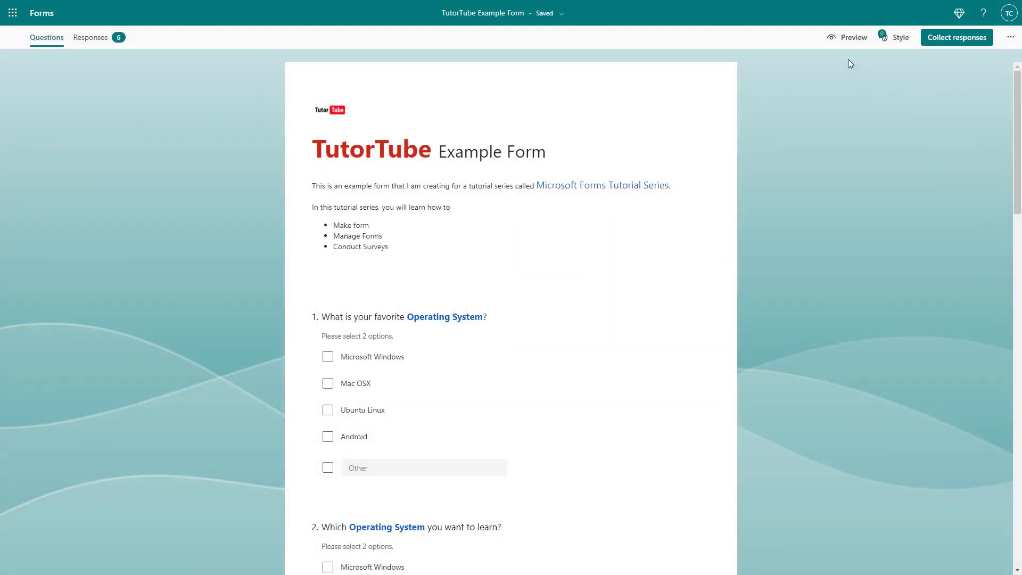
Preview the TutorTube Example Form, starting at the target-customers question
{"action": "left_click", "coordinate": [843, 37]}
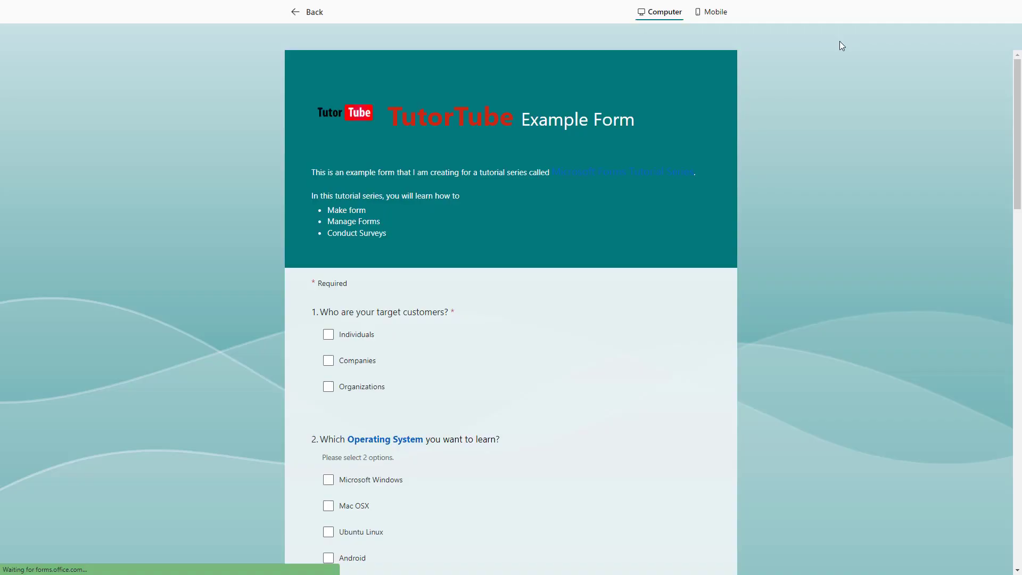
{"action": "scroll", "coordinate": [829, 177], "scroll_direction": "down", "scroll_amount": 20}
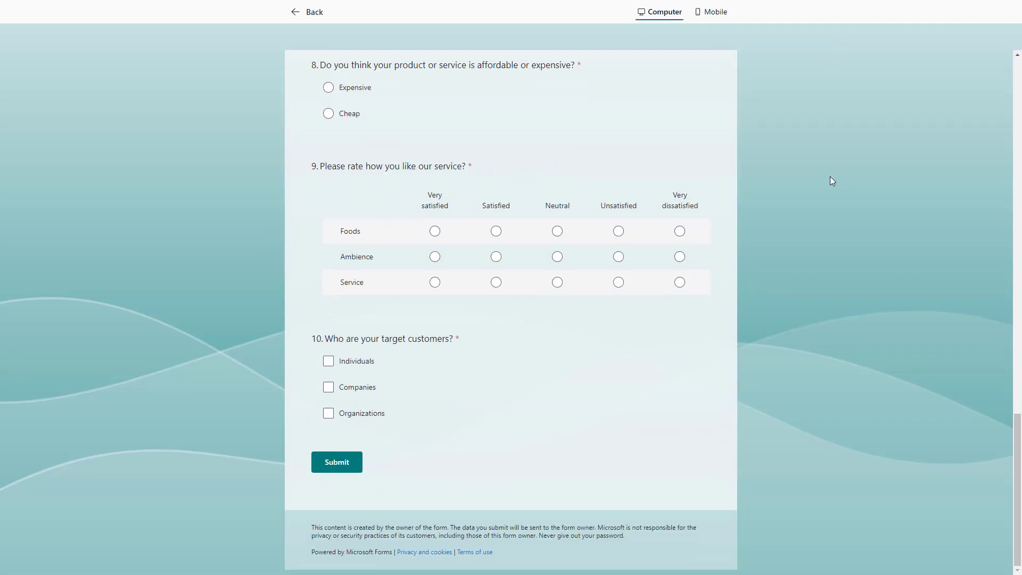
{"action": "scroll", "coordinate": [829, 176], "scroll_direction": "up", "scroll_amount": 15}
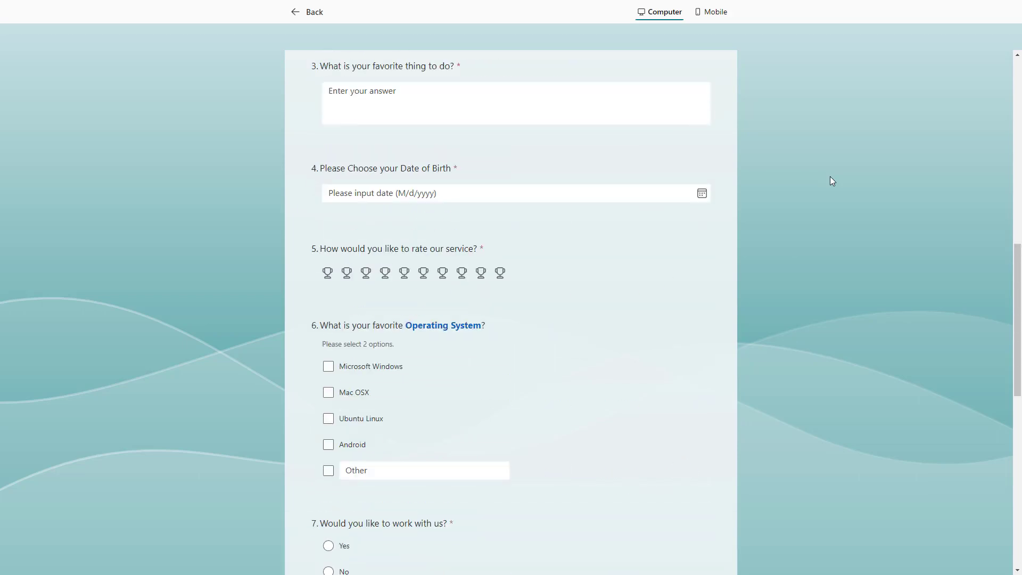
{"action": "scroll", "coordinate": [830, 178], "scroll_direction": "up", "scroll_amount": 5}
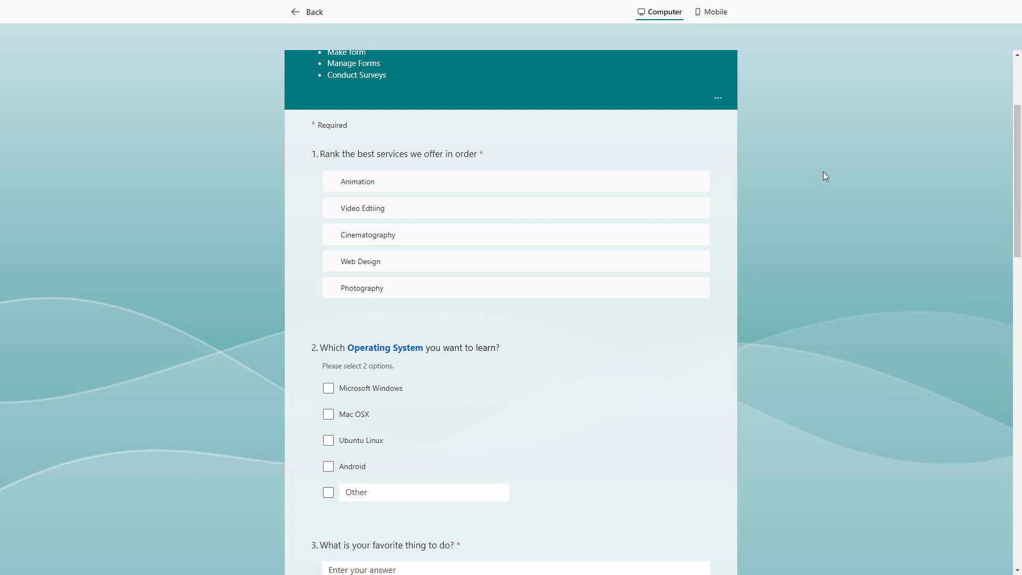
{"action": "scroll", "coordinate": [546, 140], "scroll_direction": "up", "scroll_amount": 3}
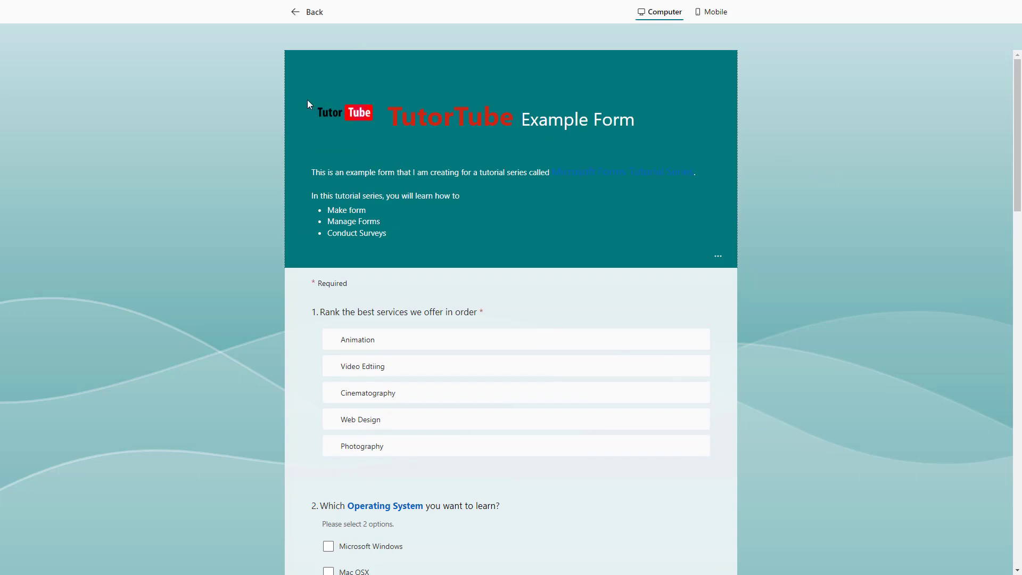
Return to the editor and insert a new section directly after question 1
{"action": "left_click", "coordinate": [297, 12]}
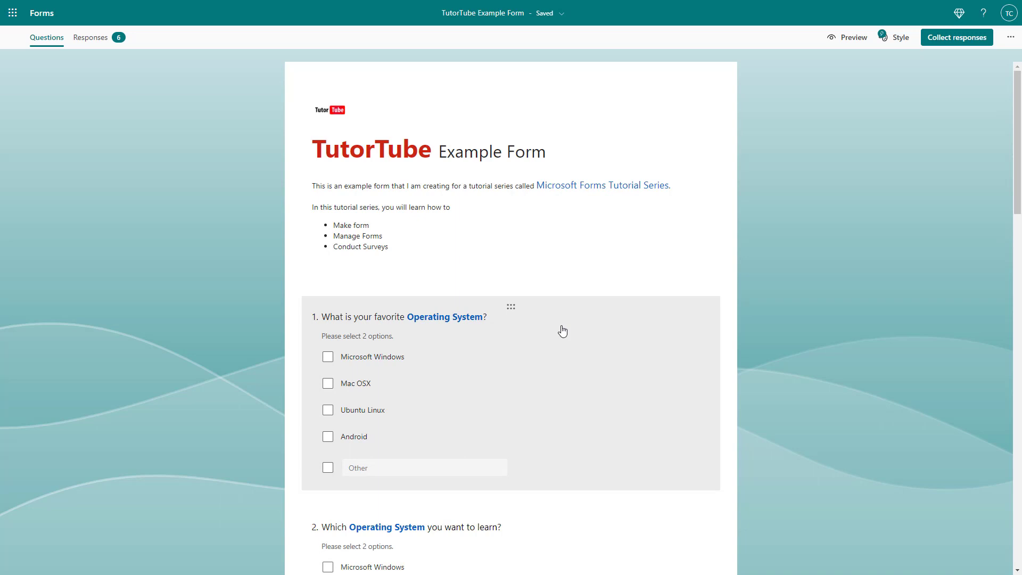
{"action": "left_click", "coordinate": [554, 349]}
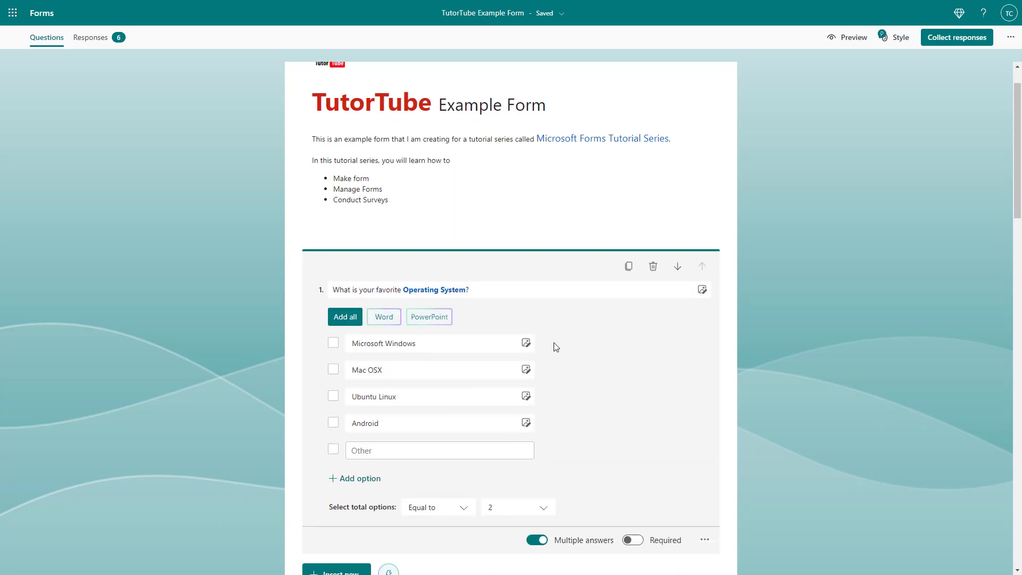
{"action": "left_click", "coordinate": [346, 469]}
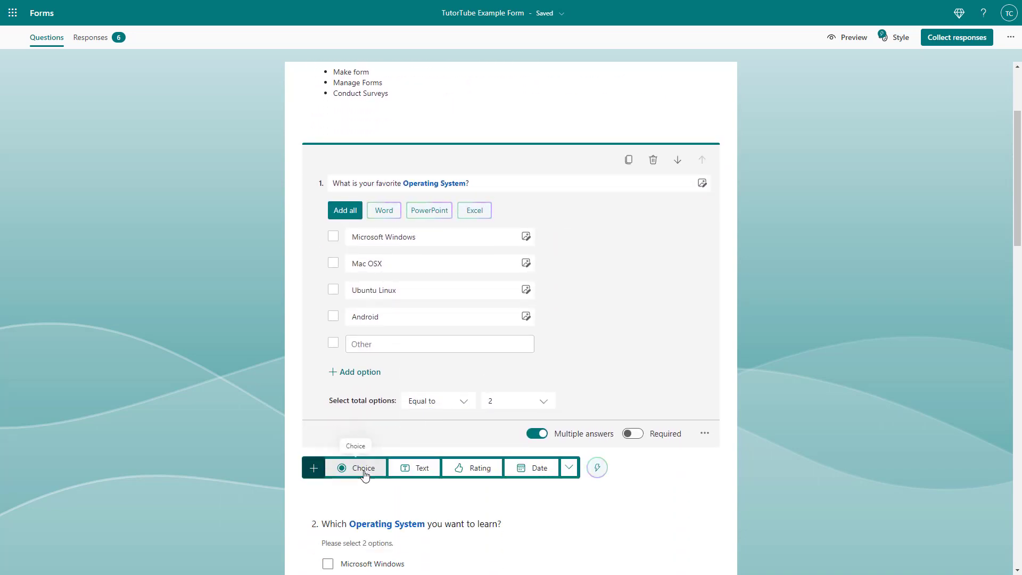
{"action": "left_click", "coordinate": [569, 469]}
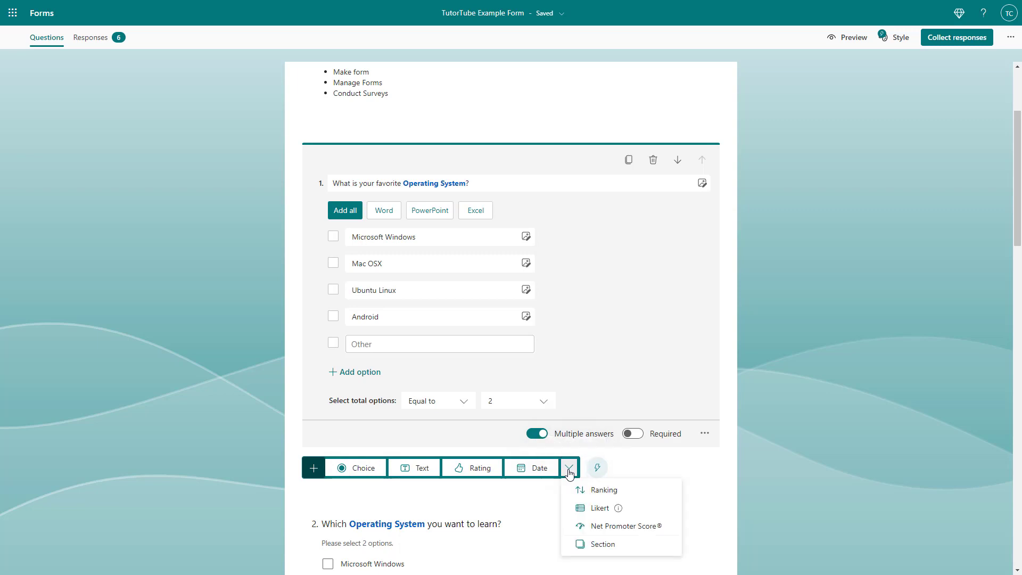
{"action": "left_click", "coordinate": [602, 544]}
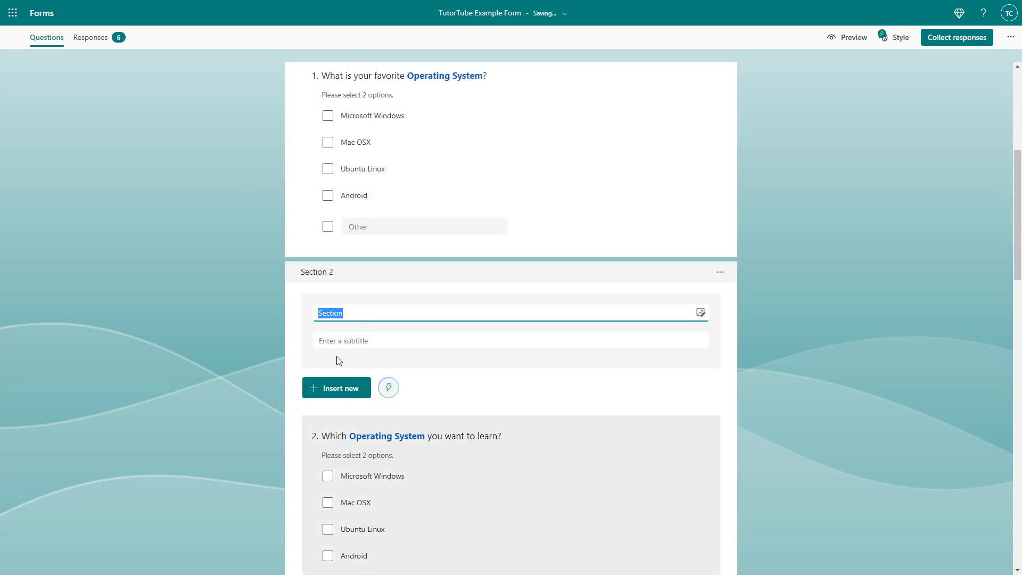
Replace the Section 2 default title with '2nd Part', fixing the mistyped first character
{"action": "left_click", "coordinate": [388, 310]}
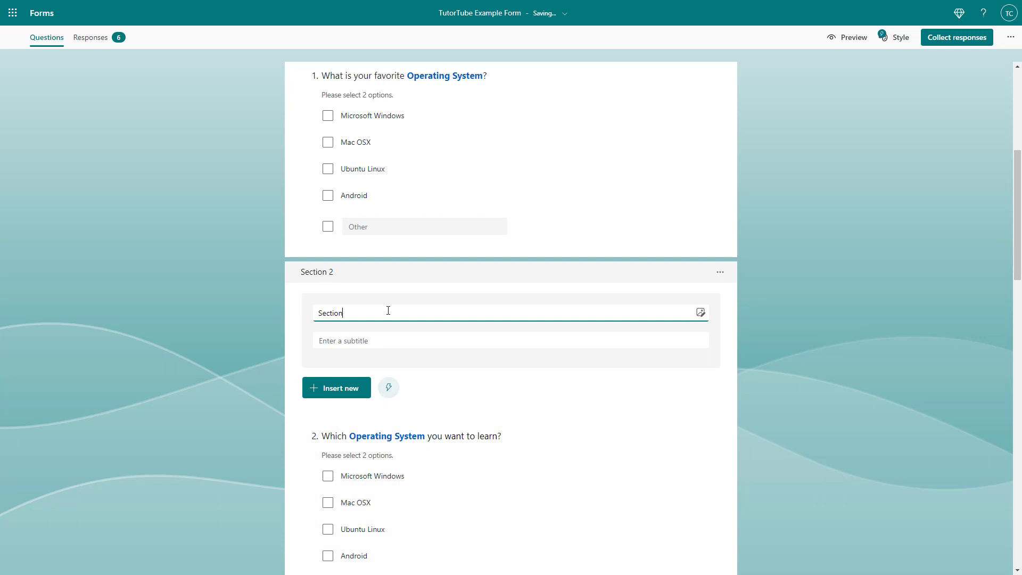
{"action": "left_click", "coordinate": [246, 299]}
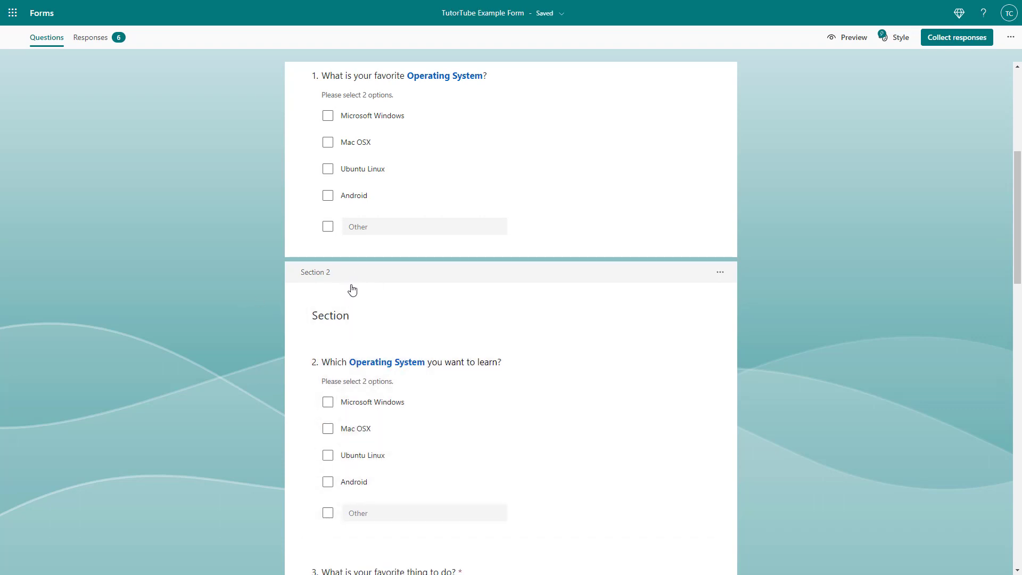
{"action": "left_click", "coordinate": [352, 290]}
{"action": "left_click", "coordinate": [351, 316]}
{"action": "left_click", "coordinate": [362, 338]}
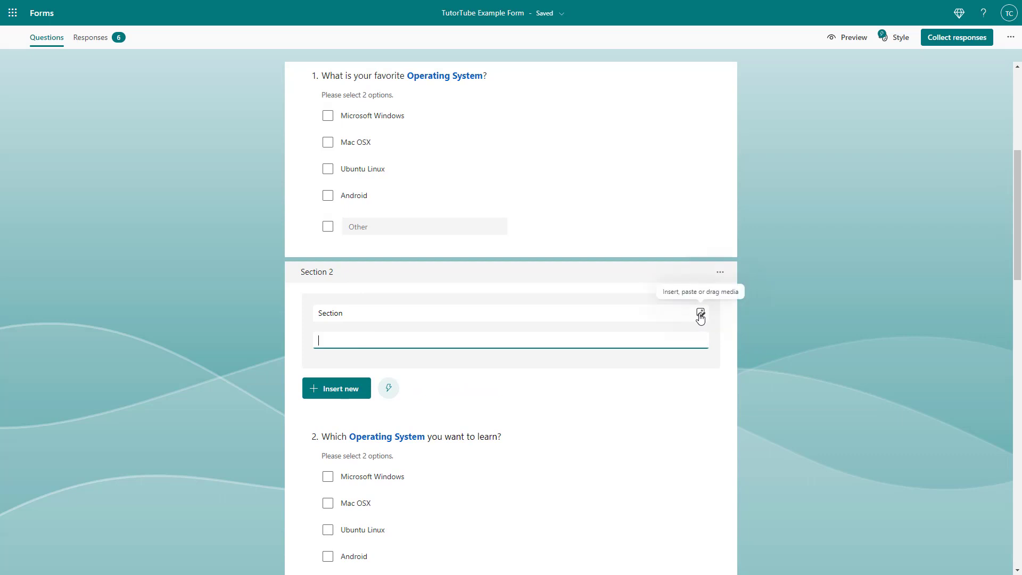
{"action": "left_click", "coordinate": [361, 313]}
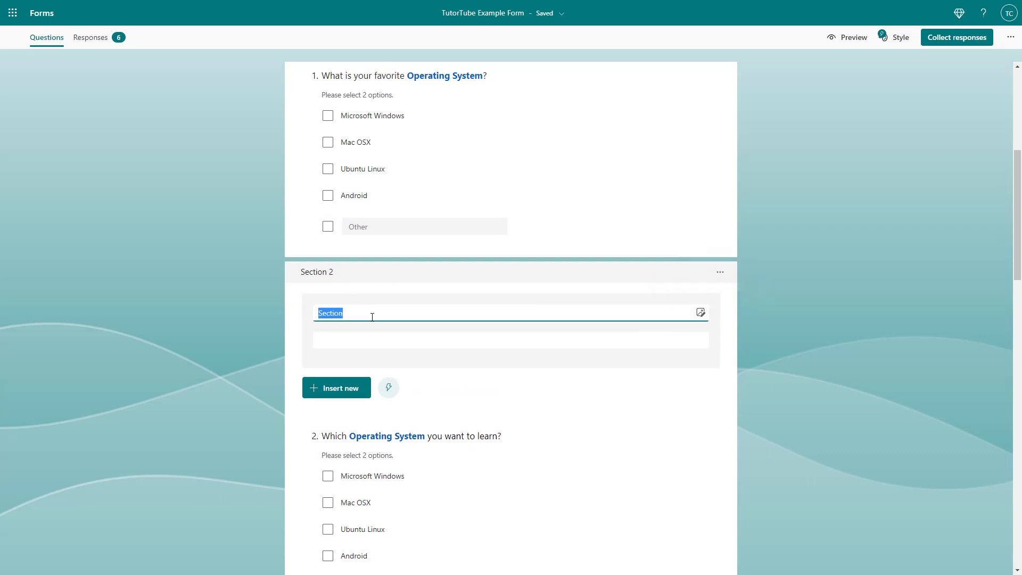
{"action": "type", "text": "@nd Part"}
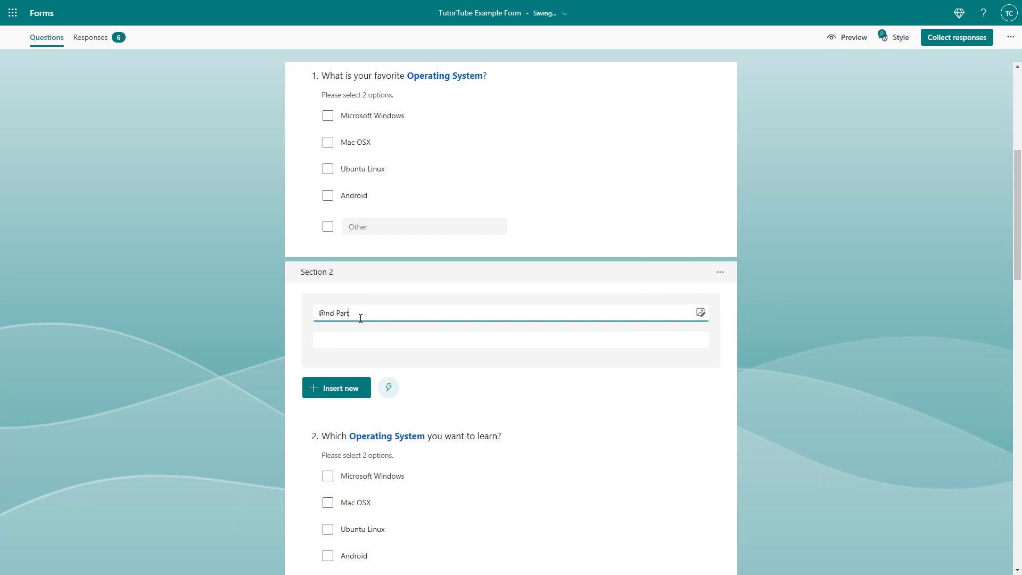
{"action": "left_click", "coordinate": [326, 315]}
{"action": "key", "text": "BackSpace"}
{"action": "type", "text": "2"}
{"action": "left_click", "coordinate": [820, 257]}
Drag the 'Which Operating System you want to learn?' question above the favorite-OS question
{"action": "scroll", "coordinate": [724, 303], "scroll_direction": "up", "scroll_amount": 5}
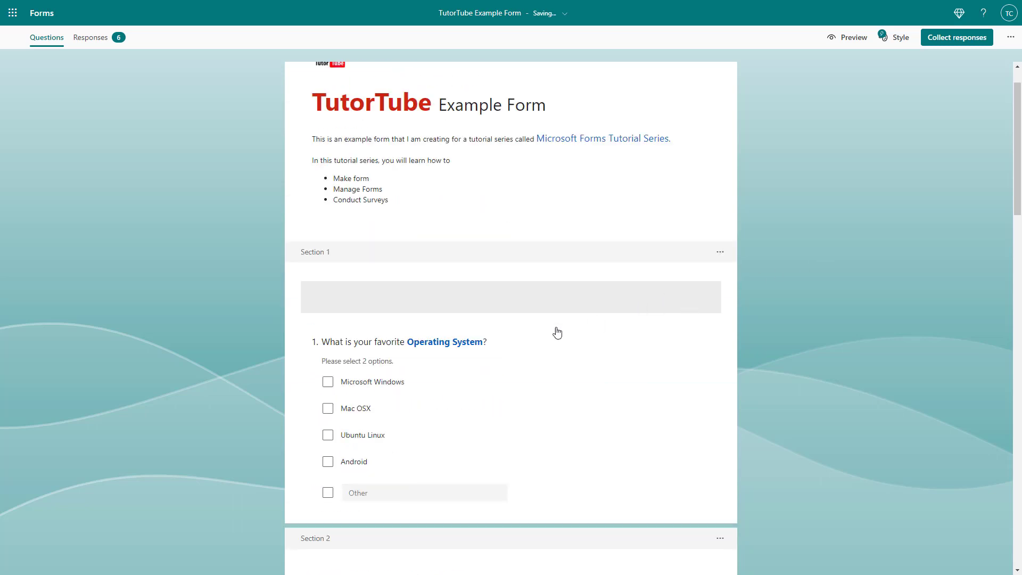
{"action": "scroll", "coordinate": [452, 385], "scroll_direction": "down", "scroll_amount": 4}
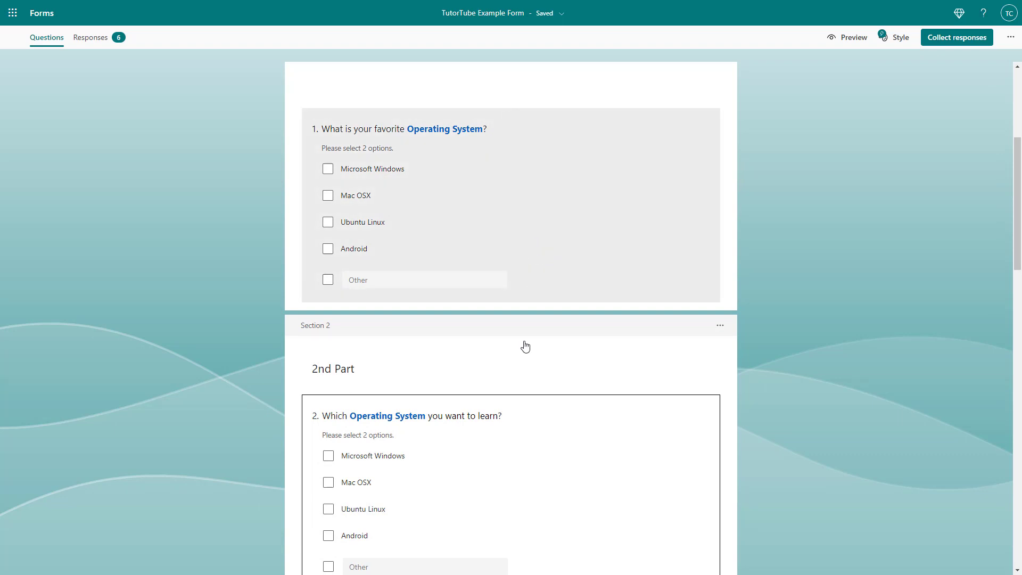
{"action": "left_click_drag", "start_coordinate": [508, 403], "coordinate": [513, 340]}
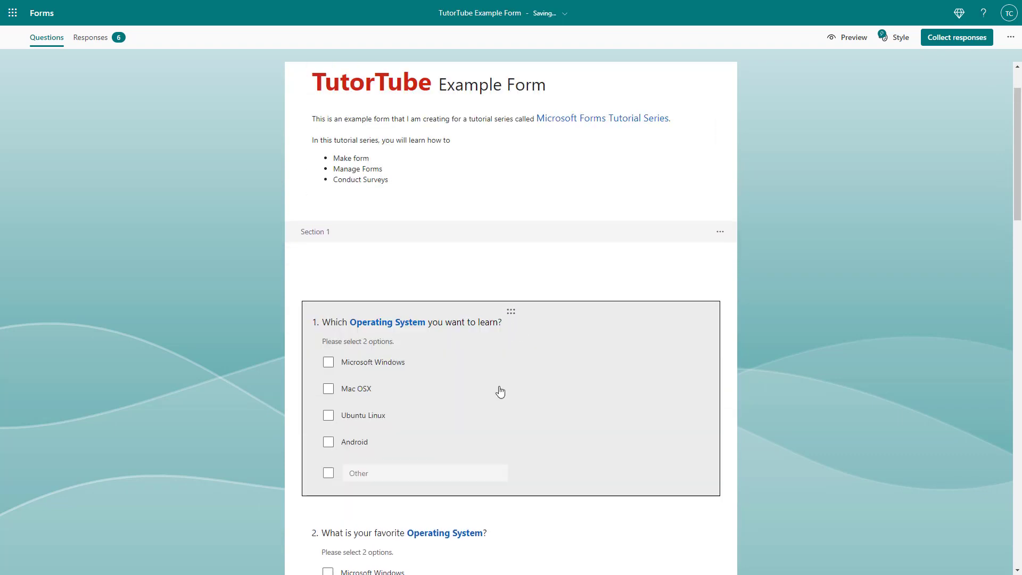
{"action": "scroll", "coordinate": [460, 362], "scroll_direction": "down", "scroll_amount": 11}
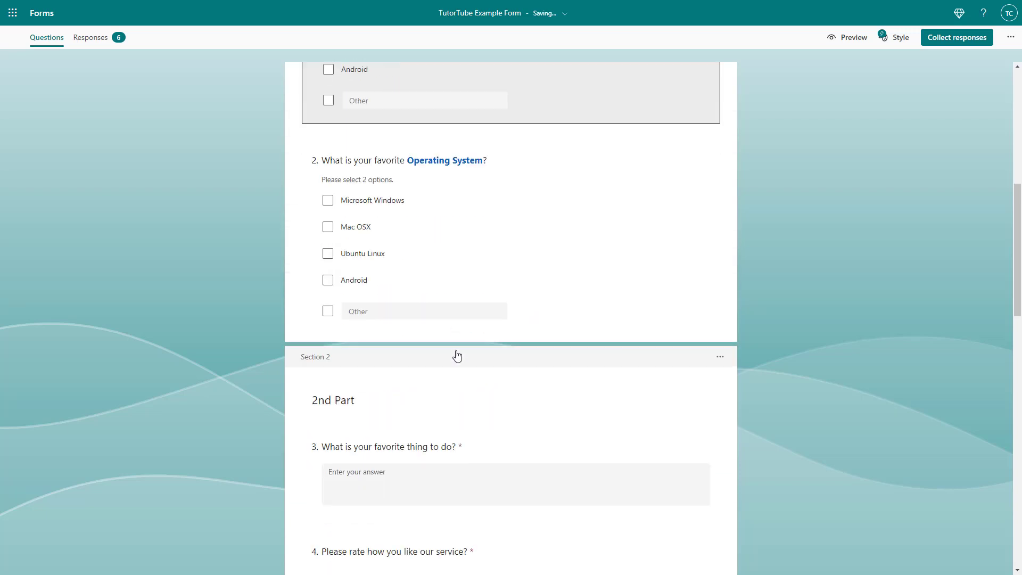
{"action": "scroll", "coordinate": [328, 303], "scroll_direction": "down", "scroll_amount": 6}
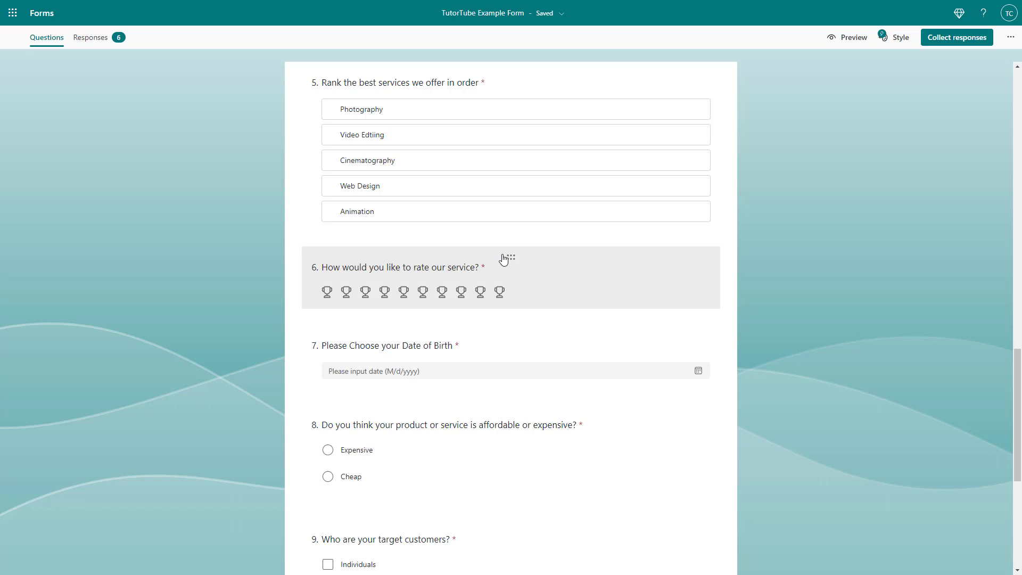
{"action": "left_click_drag", "start_coordinate": [519, 266], "coordinate": [511, 283]}
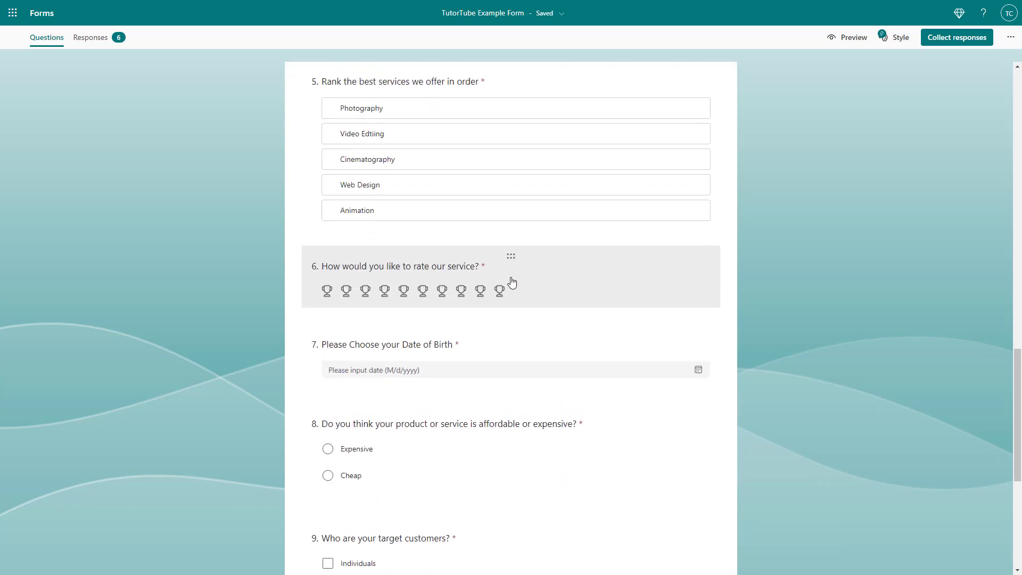
Insert a new section after the question 6 trophy rating
{"action": "left_click", "coordinate": [536, 279]}
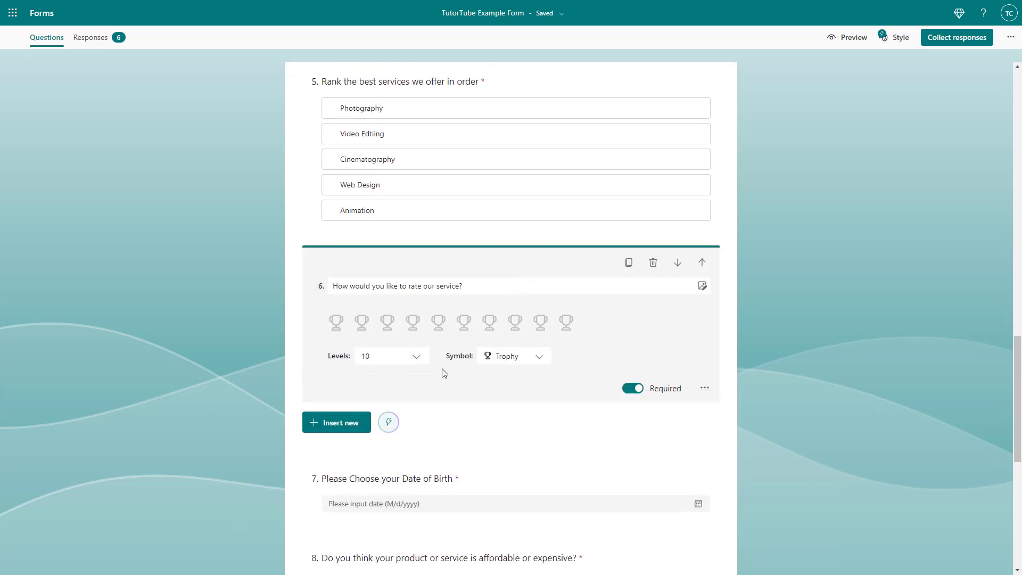
{"action": "left_click", "coordinate": [358, 423]}
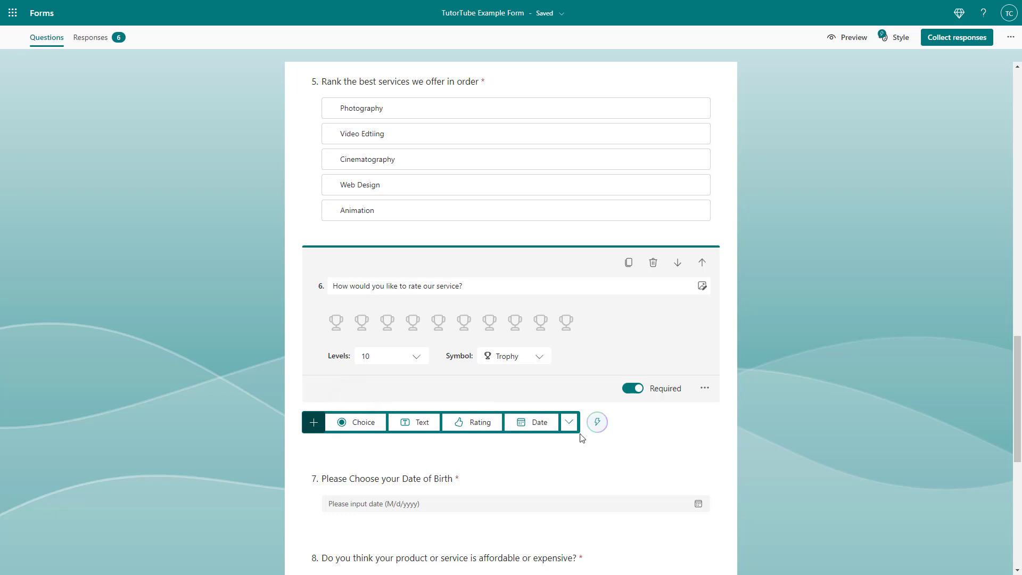
{"action": "left_click", "coordinate": [569, 423]}
{"action": "left_click", "coordinate": [607, 499]}
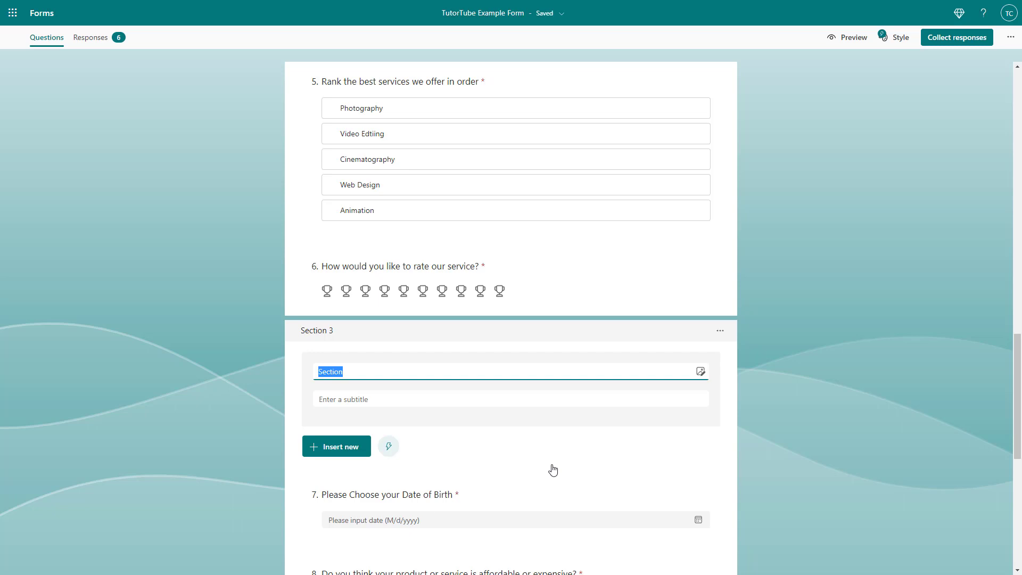
Title the new section '3rd Section'
{"action": "type", "text": "#r"}
{"action": "key", "text": "BackSpace"}
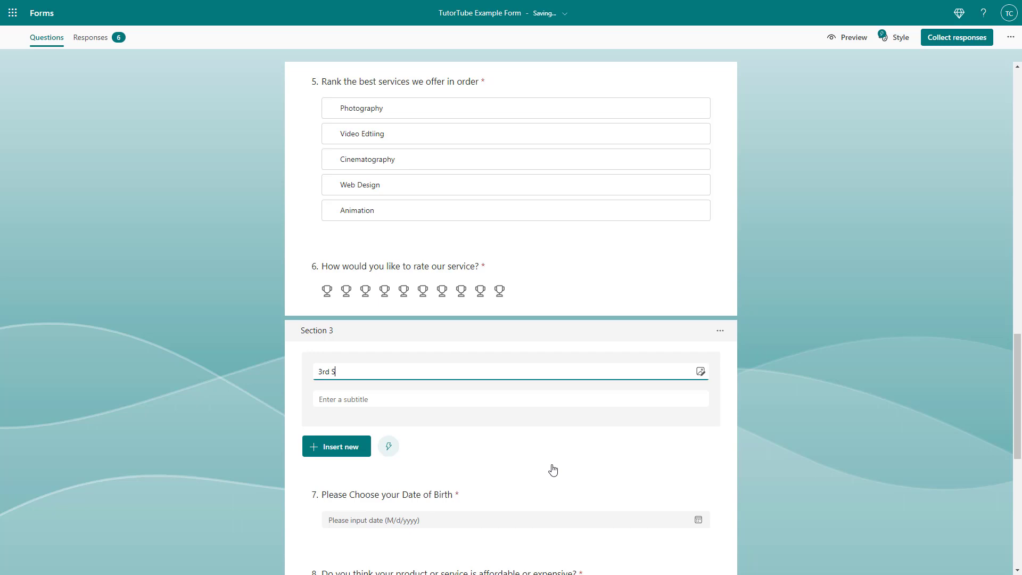
{"action": "type", "text": "d Section"}
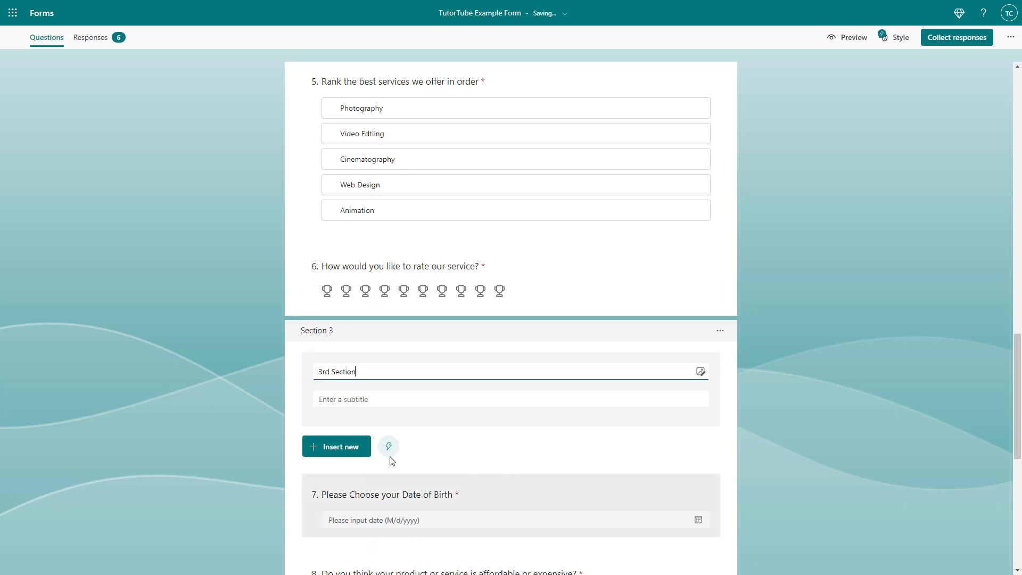
{"action": "left_click", "coordinate": [791, 382]}
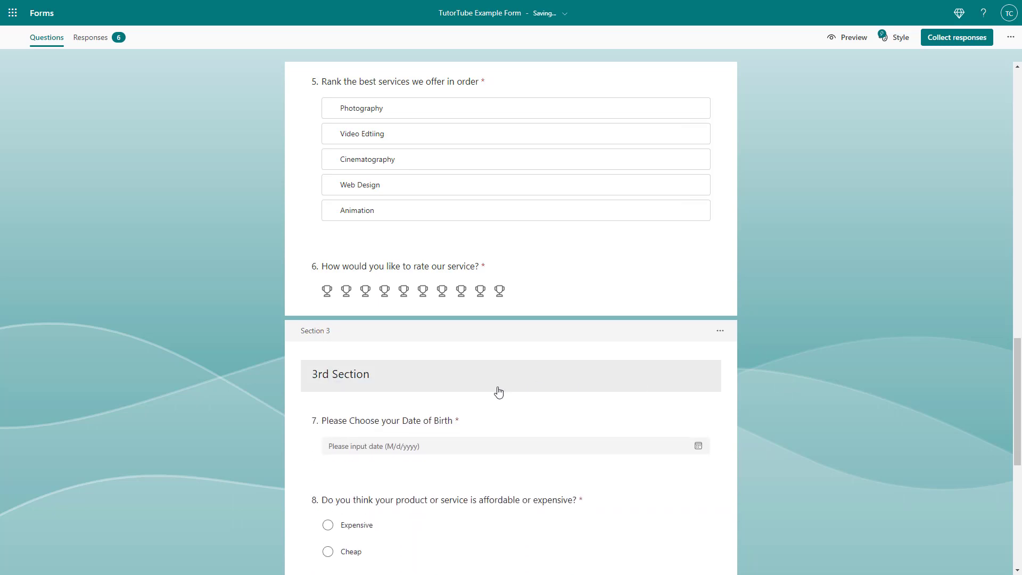
Add a new section at the end of the form, after question 10
{"action": "scroll", "coordinate": [498, 393], "scroll_direction": "down", "scroll_amount": 3}
{"action": "scroll", "coordinate": [498, 391], "scroll_direction": "down", "scroll_amount": 5}
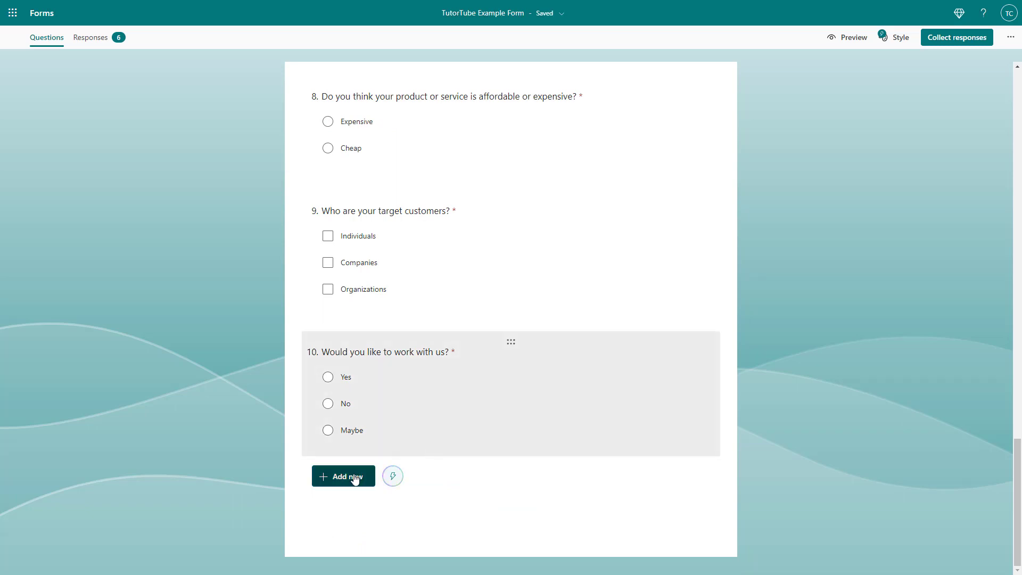
{"action": "left_click", "coordinate": [353, 479]}
{"action": "left_click", "coordinate": [578, 476]}
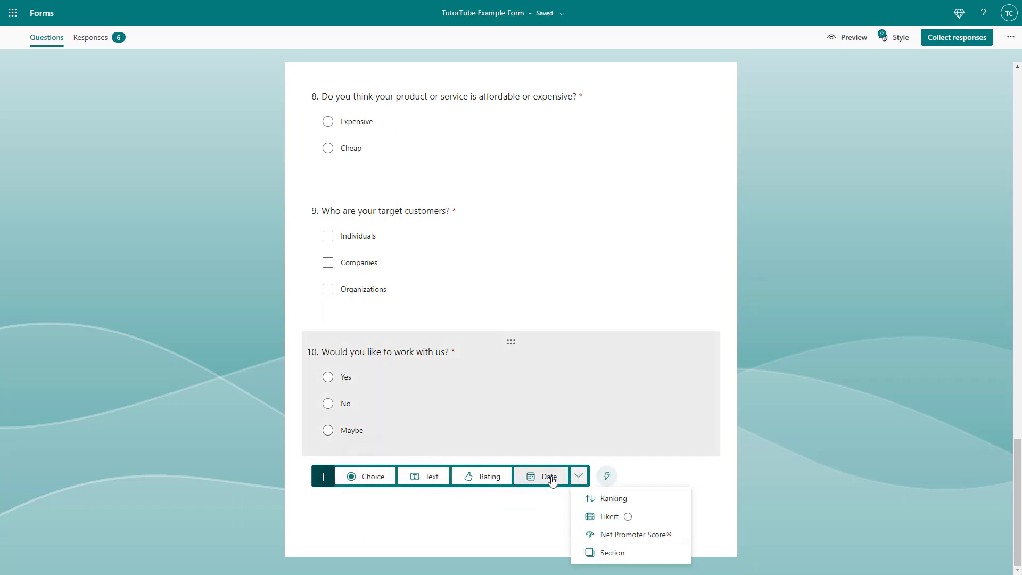
{"action": "left_click", "coordinate": [612, 551]}
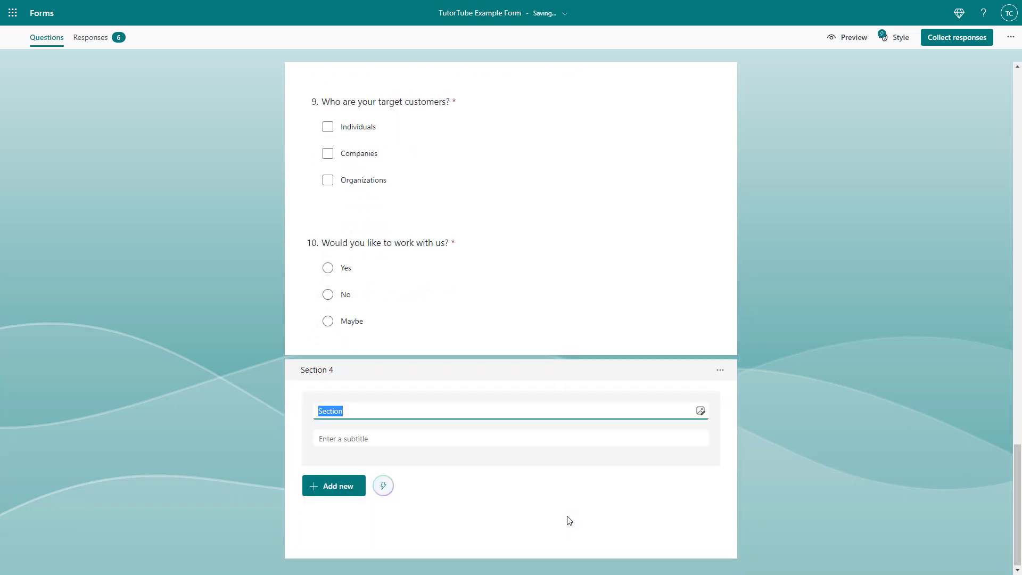
Title the new section 'Last Section' with the subtitle 'Example'
{"action": "type", "text": "Last"}
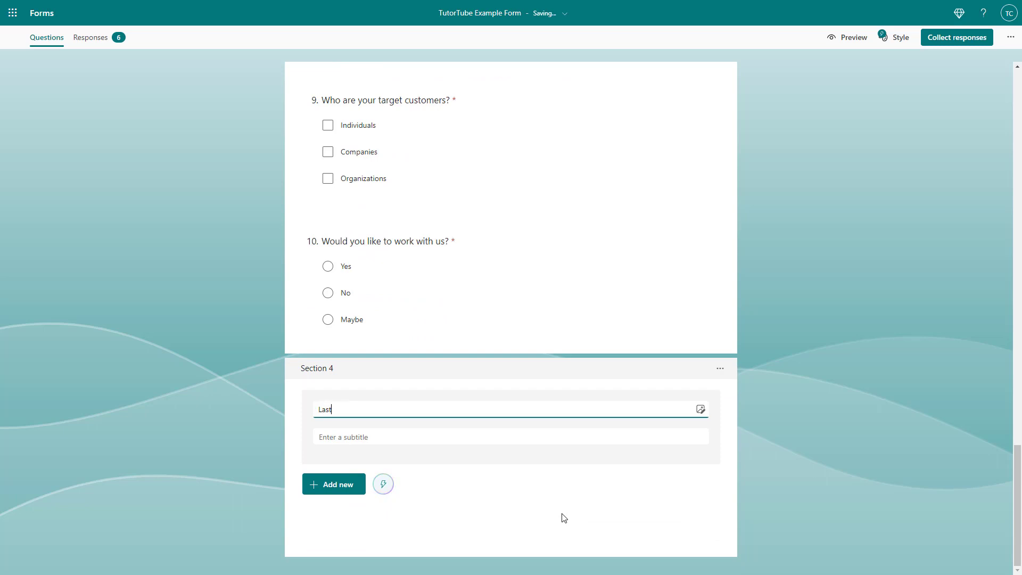
{"action": "type", "text": " Section"}
{"action": "left_click", "coordinate": [458, 438]}
{"action": "type", "text": "s"}
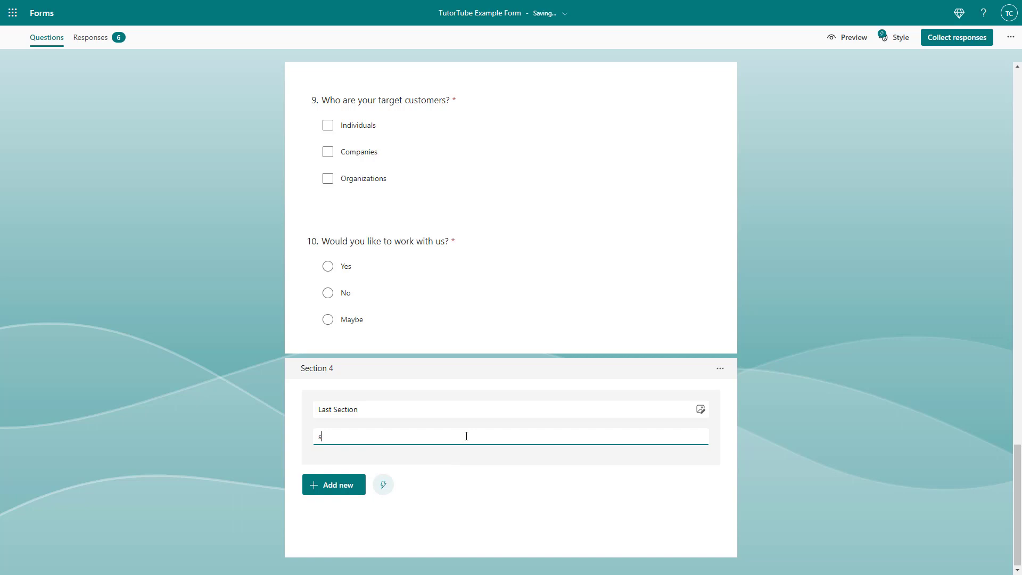
{"action": "type", "text": "Example"}
{"action": "left_click", "coordinate": [340, 484]}
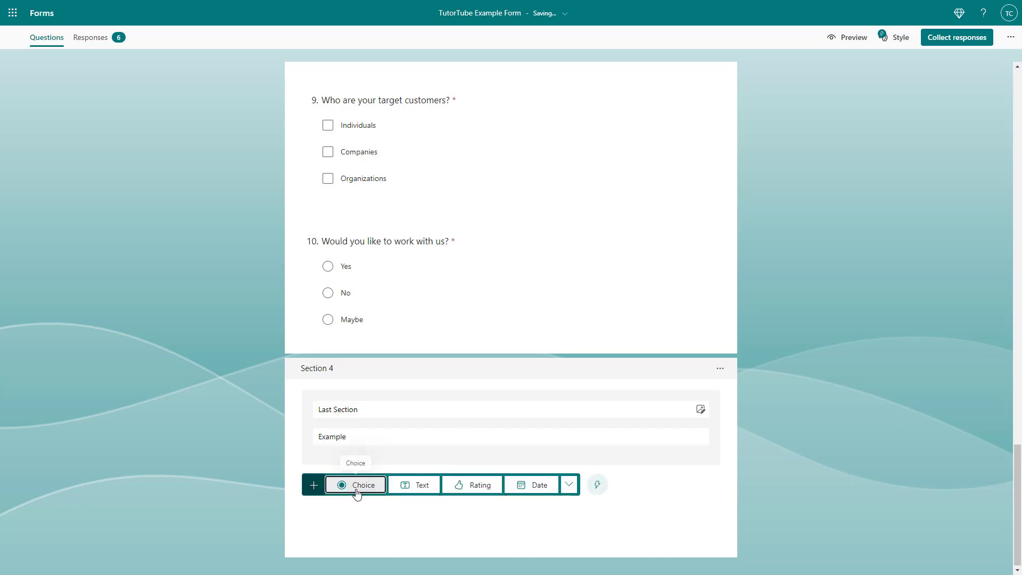
Add text question 11 asking 'Any feedback' to the Last Section
{"action": "left_click", "coordinate": [430, 491]}
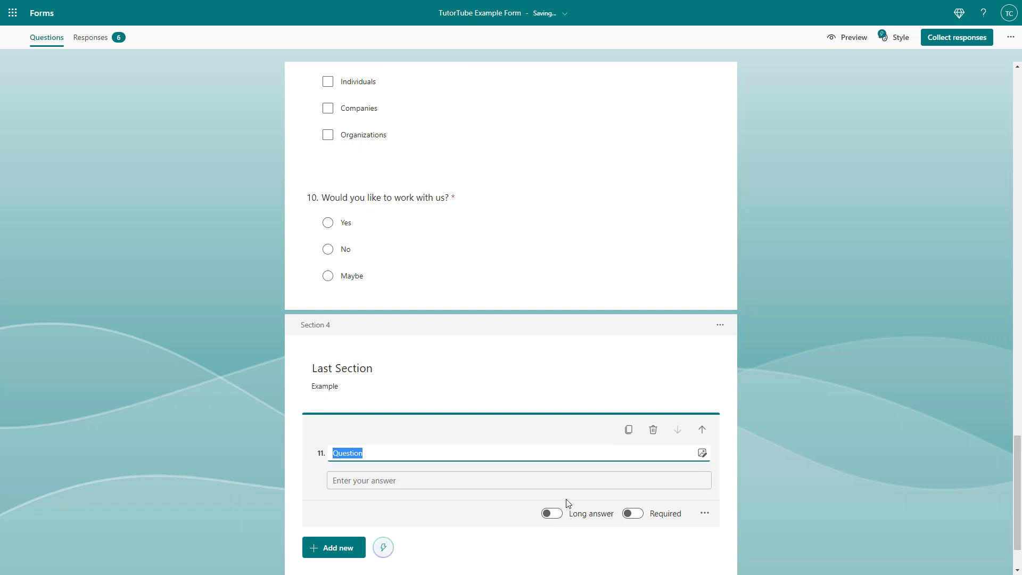
{"action": "type", "text": "A"}
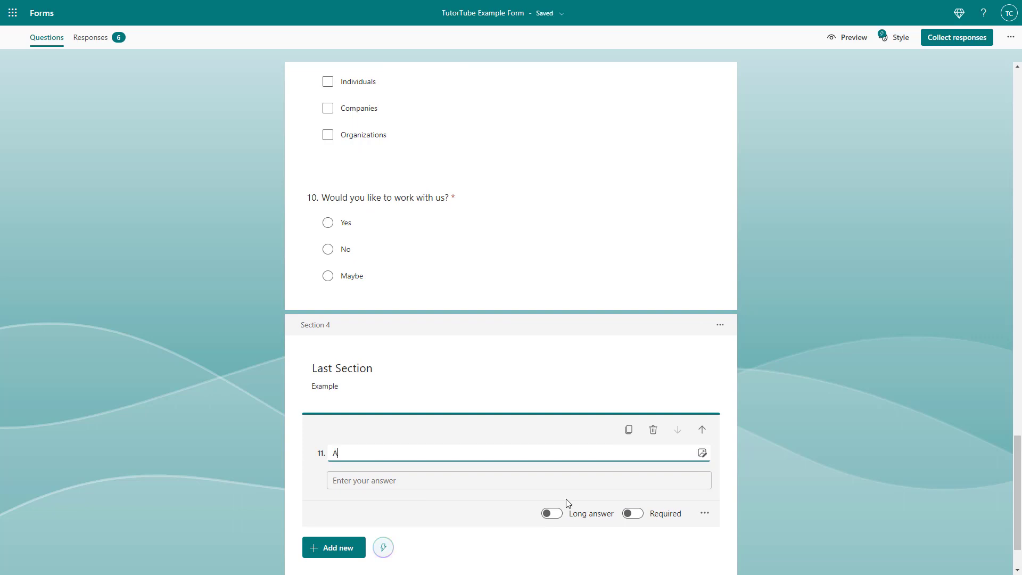
{"action": "type", "text": "ny tfedbacks?"}
{"action": "left_click", "coordinate": [844, 385]}
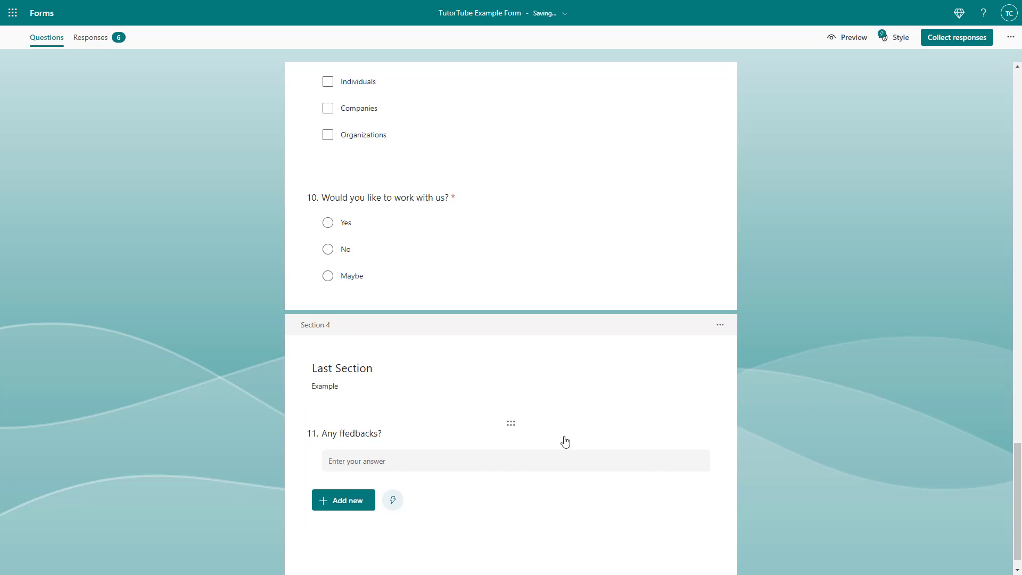
Correct the question to 'Any feedbacks?' via spelling suggestions, then preview the form
{"action": "left_click", "coordinate": [379, 440]}
{"action": "left_click", "coordinate": [357, 452]}
{"action": "right_click", "coordinate": [362, 452]}
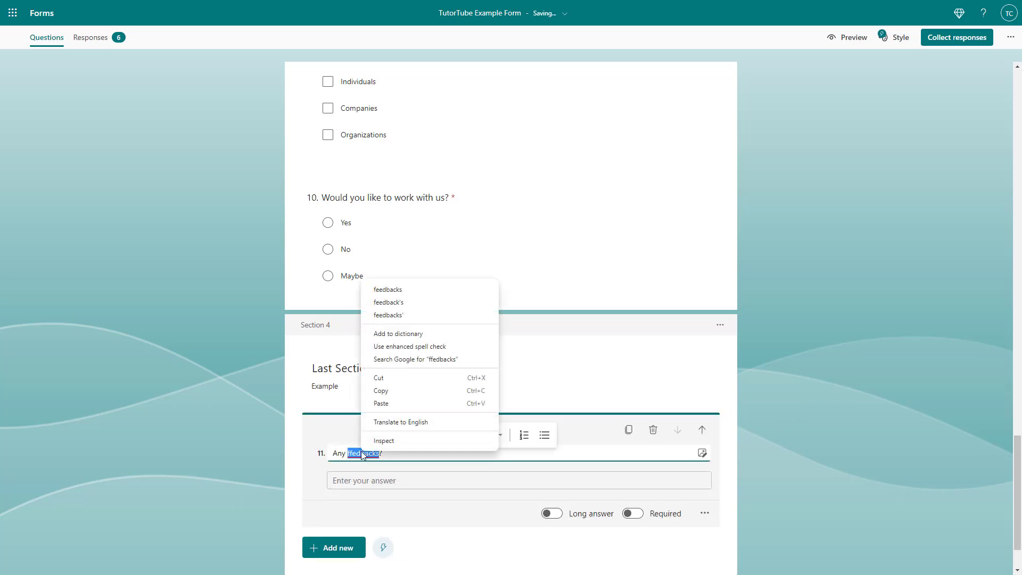
{"action": "left_click", "coordinate": [406, 291]}
{"action": "left_click", "coordinate": [903, 334]}
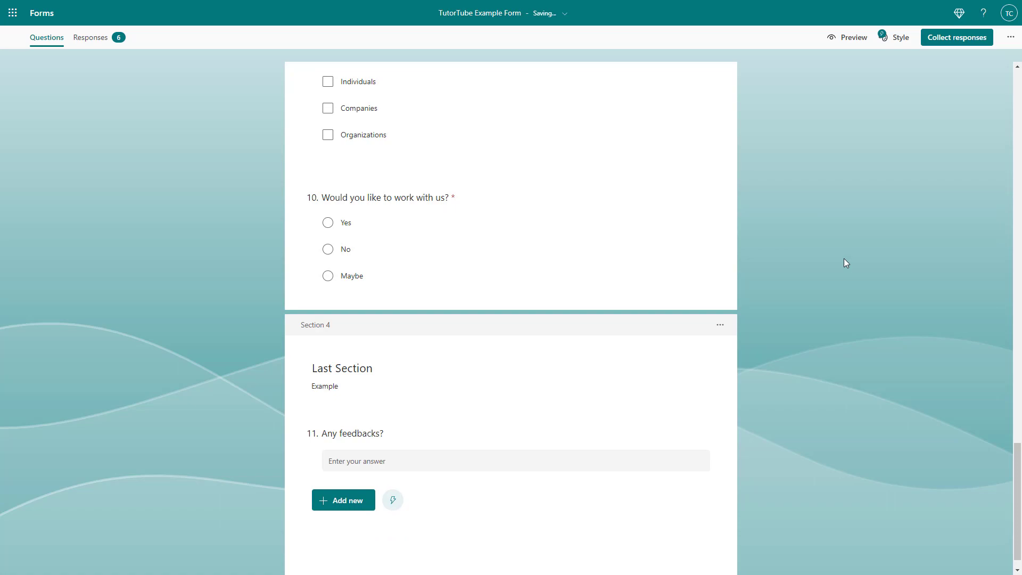
{"action": "left_click", "coordinate": [849, 47]}
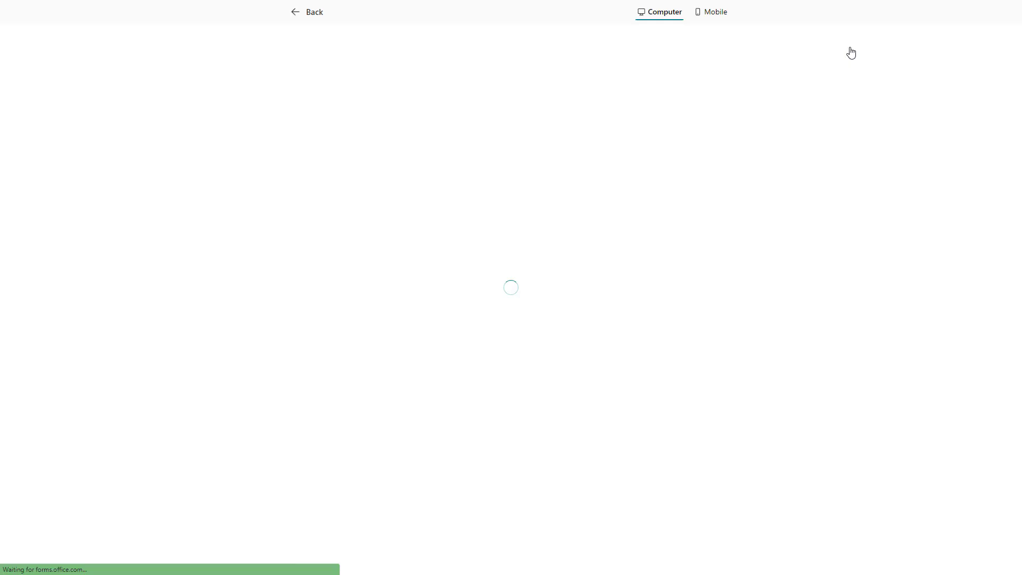
Tick Mac OSX and Ubuntu Linux for questions 1 and 2, then continue
{"action": "scroll", "coordinate": [595, 329], "scroll_direction": "down", "scroll_amount": 5}
{"action": "scroll", "coordinate": [595, 329], "scroll_direction": "up", "scroll_amount": 5}
{"action": "scroll", "coordinate": [595, 330], "scroll_direction": "down", "scroll_amount": 5}
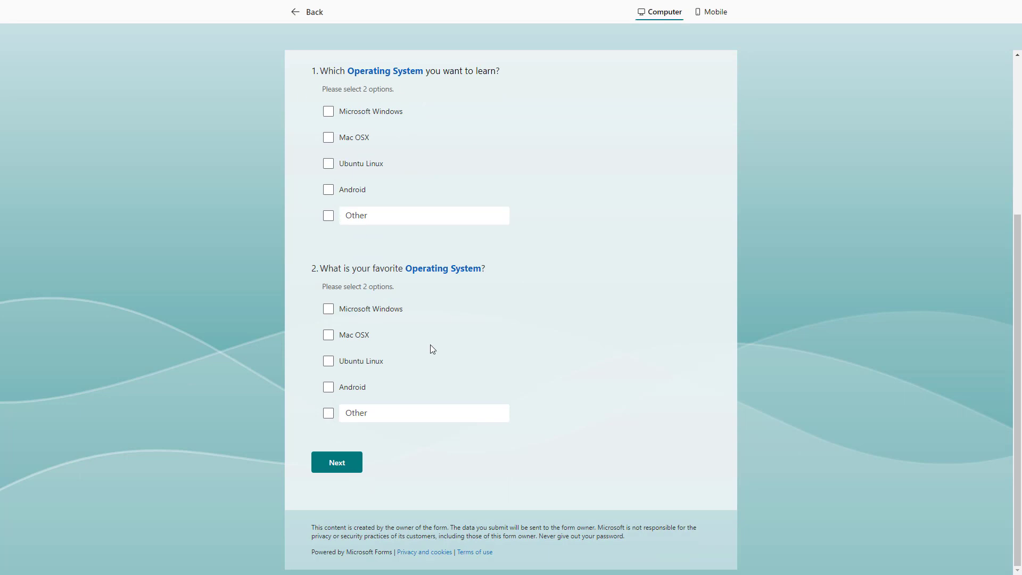
{"action": "scroll", "coordinate": [429, 346], "scroll_direction": "up", "scroll_amount": 3}
{"action": "left_click", "coordinate": [328, 297]}
{"action": "left_click", "coordinate": [329, 323]}
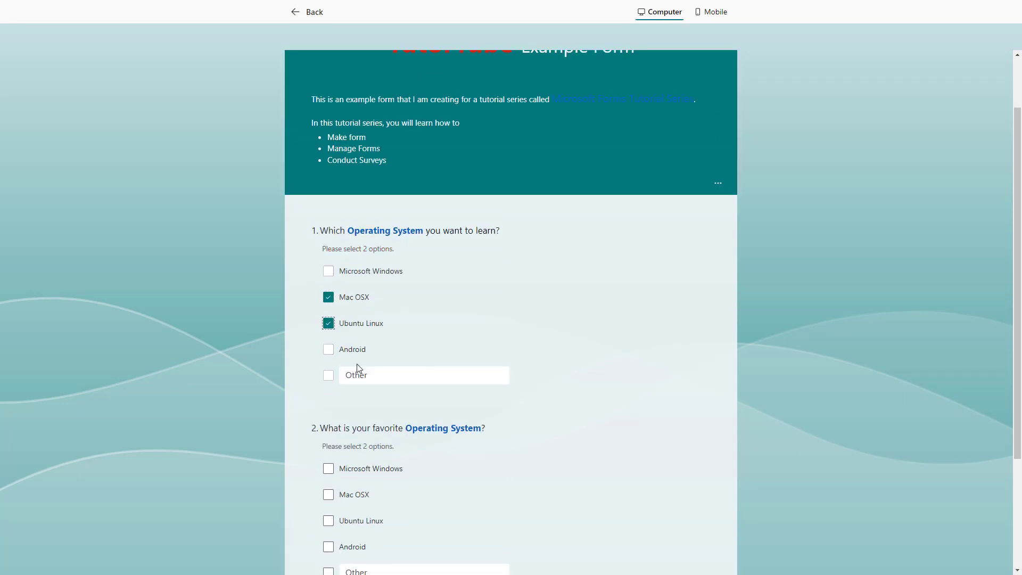
{"action": "scroll", "coordinate": [357, 368], "scroll_direction": "down", "scroll_amount": 3}
{"action": "left_click", "coordinate": [328, 361]}
{"action": "left_click", "coordinate": [328, 335]}
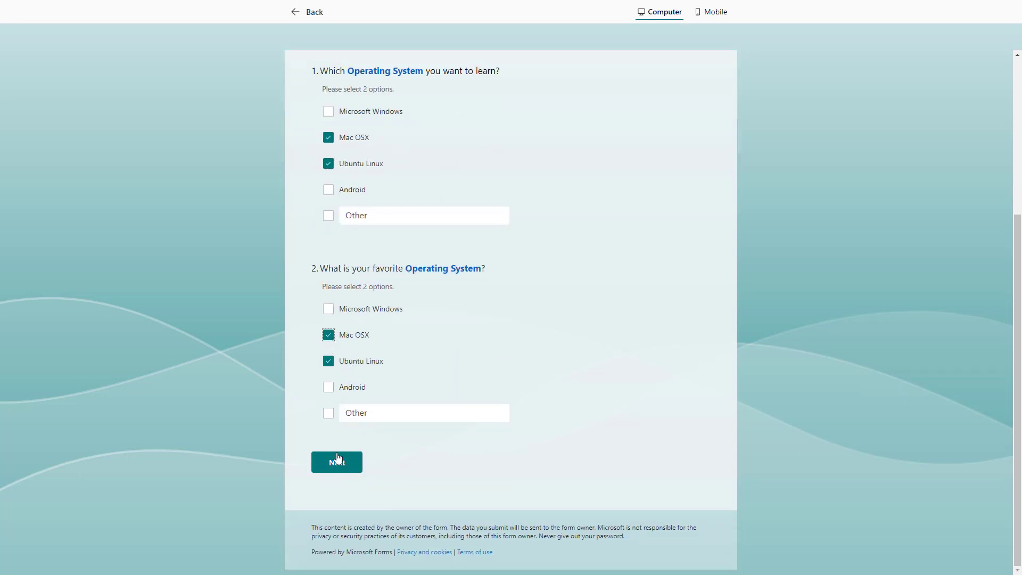
{"action": "left_click", "coordinate": [343, 462]}
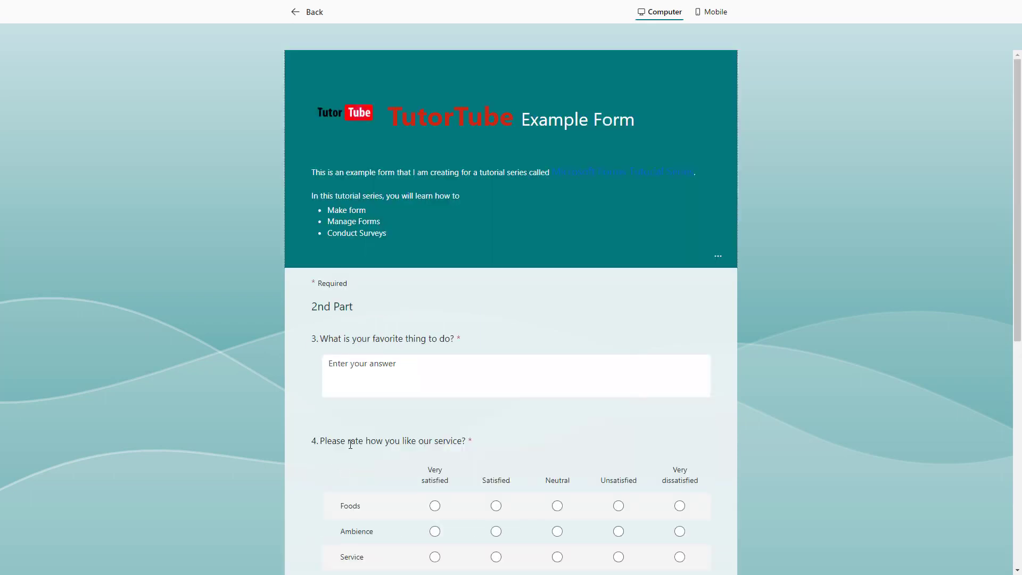
Answer question 3, rate Foods, Ambience and Service Satisfied, give five trophies, continue
{"action": "scroll", "coordinate": [406, 418], "scroll_direction": "down", "scroll_amount": 4}
{"action": "left_click", "coordinate": [412, 149]}
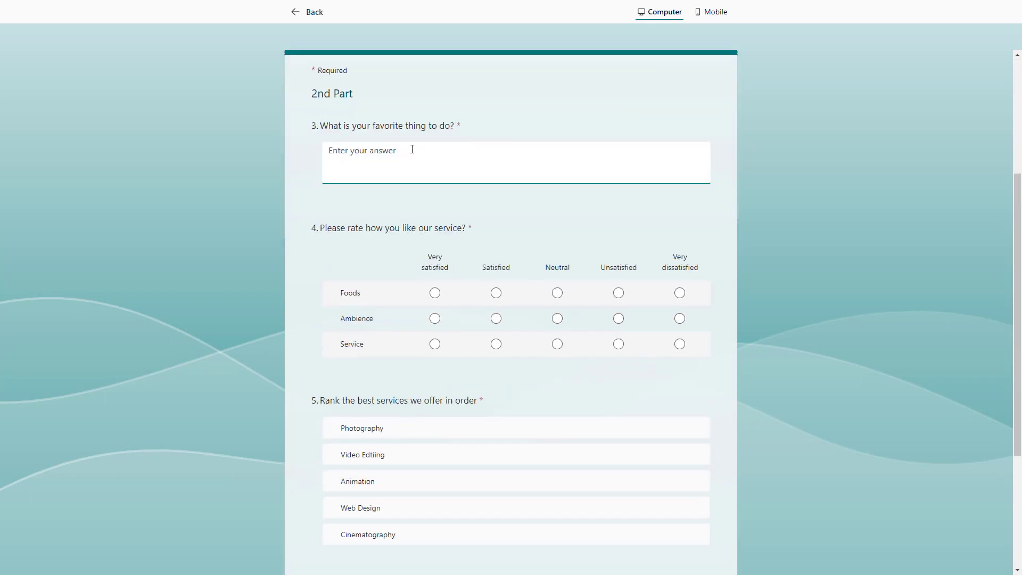
{"action": "type", "text": "klj;"}
{"action": "left_click", "coordinate": [496, 293]}
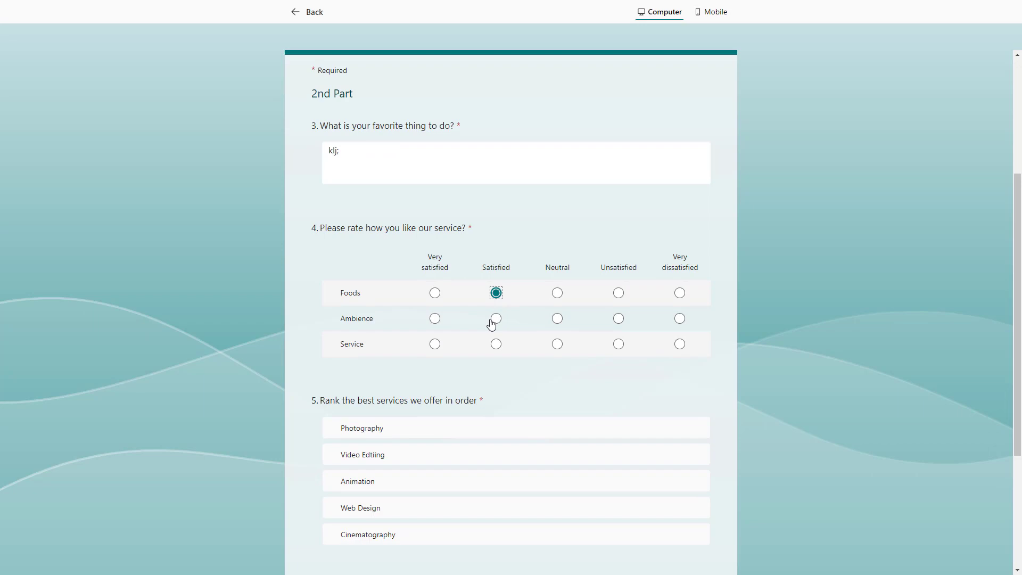
{"action": "left_click", "coordinate": [495, 318]}
{"action": "left_click", "coordinate": [496, 344]}
{"action": "scroll", "coordinate": [449, 404], "scroll_direction": "down", "scroll_amount": 4}
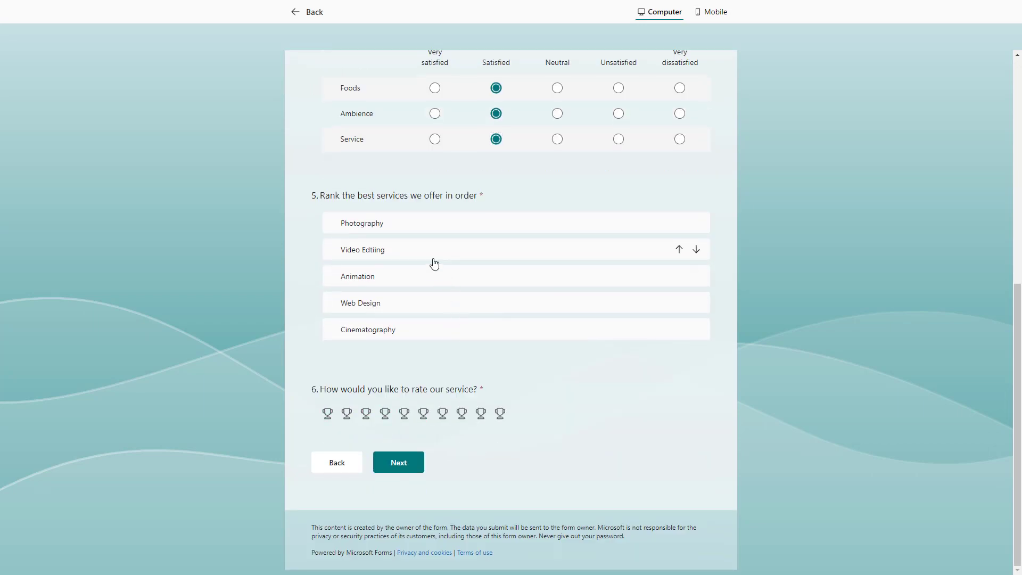
{"action": "left_click_drag", "start_coordinate": [432, 258], "coordinate": [405, 325]}
{"action": "left_click", "coordinate": [404, 413]}
{"action": "left_click", "coordinate": [410, 468]}
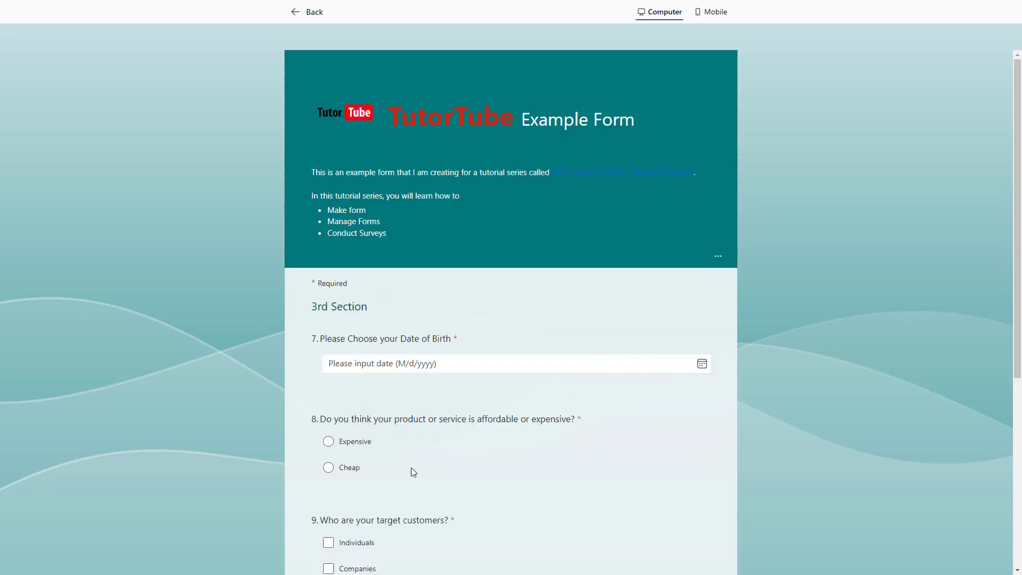
Enter birth date 3/16/2023, choose Expensive, tick Individuals and Companies, answer No, continue
{"action": "scroll", "coordinate": [420, 439], "scroll_direction": "down", "scroll_amount": 5}
{"action": "left_click", "coordinate": [444, 97]}
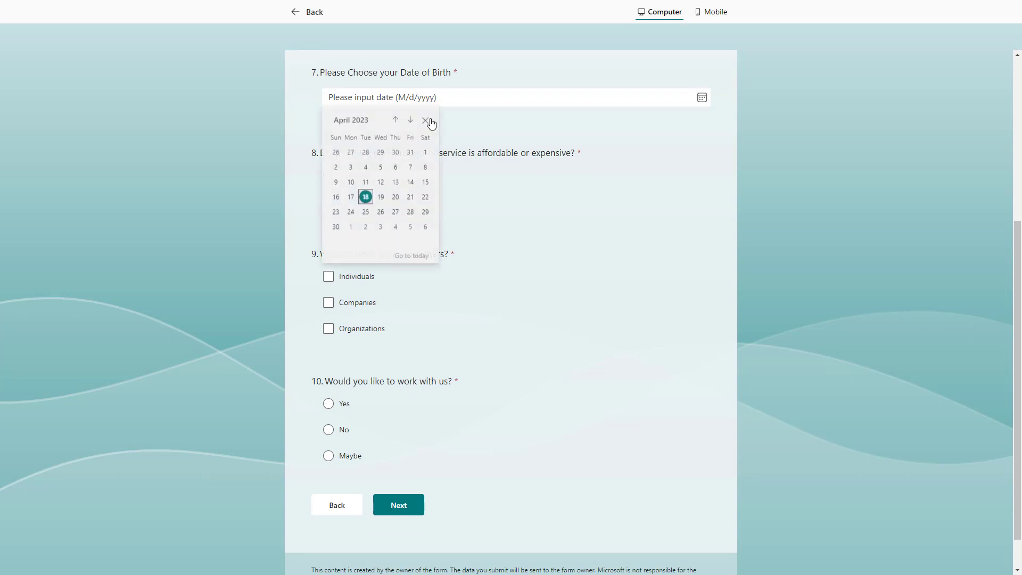
{"action": "left_click", "coordinate": [379, 188]}
{"action": "left_click", "coordinate": [377, 96]}
{"action": "left_click", "coordinate": [394, 182]}
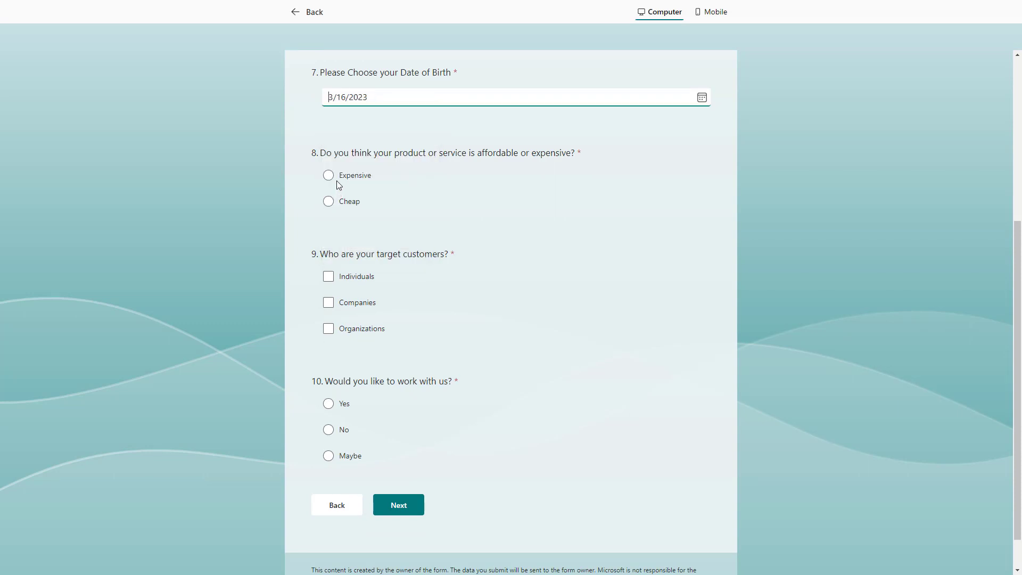
{"action": "left_click", "coordinate": [330, 177]}
{"action": "left_click", "coordinate": [330, 277]}
{"action": "left_click", "coordinate": [329, 302]}
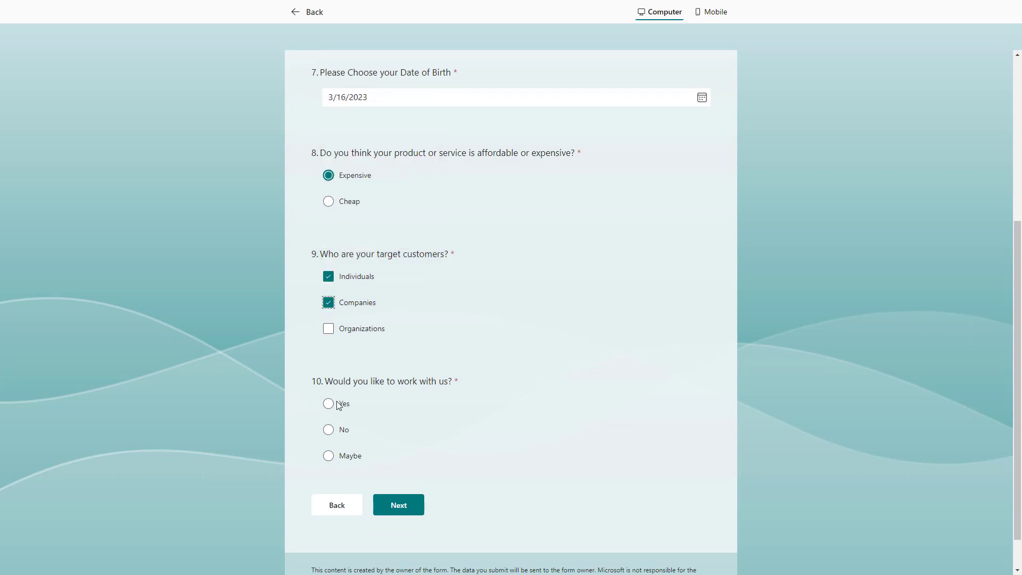
{"action": "left_click", "coordinate": [329, 403]}
{"action": "left_click", "coordinate": [329, 429]}
{"action": "left_click", "coordinate": [400, 510]}
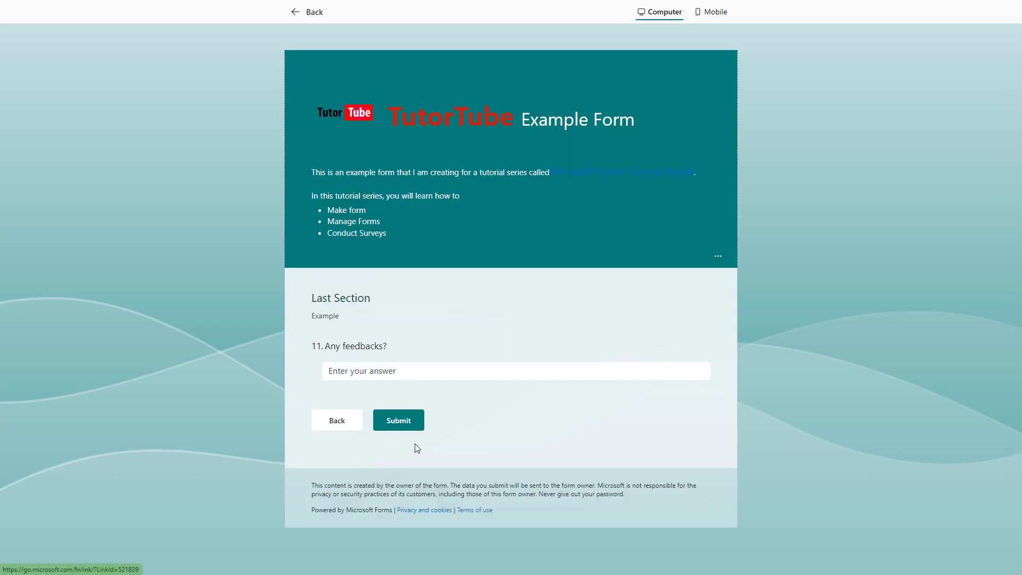
Type a feedback answer and submit the response
{"action": "left_click", "coordinate": [411, 368]}
{"action": "type", "text": "kl;kl;kl"}
{"action": "left_click", "coordinate": [405, 419]}
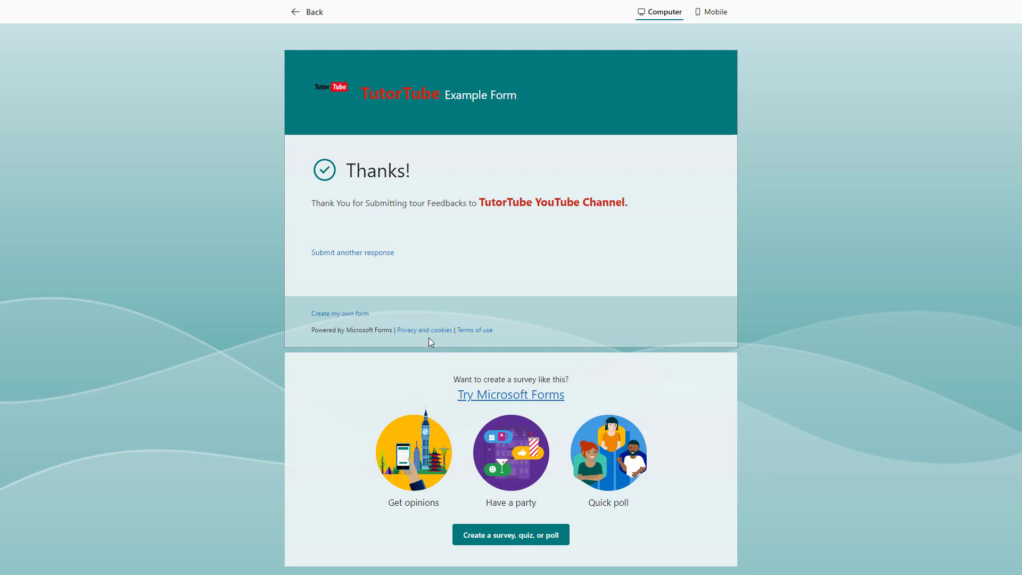
Exit the preview back to the TutorTube Example Form editor, now showing 7 responses
{"action": "left_click", "coordinate": [307, 13]}
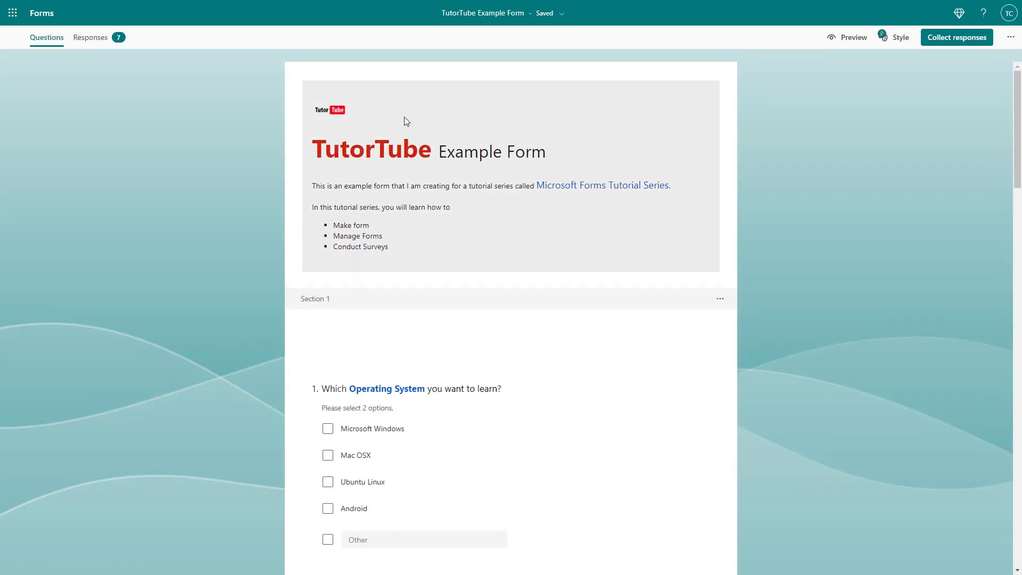